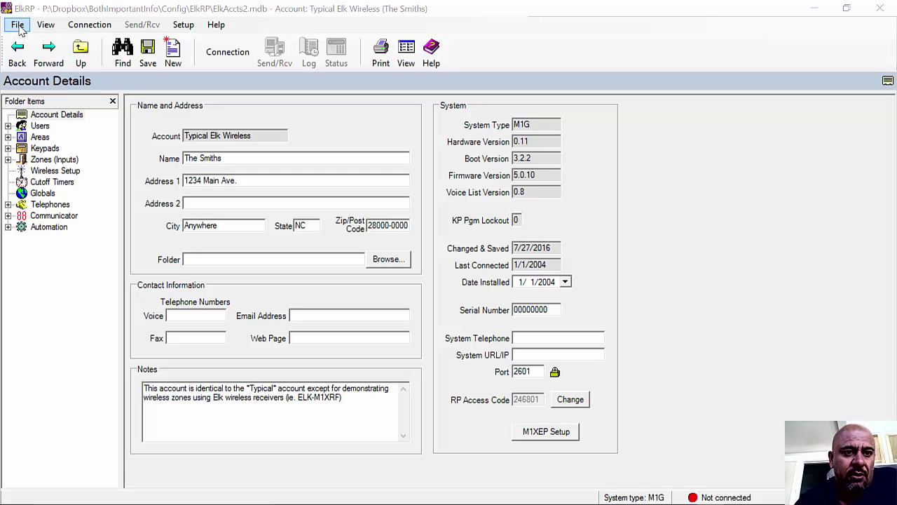
Step: Review the available connection methods for reaching the control panel, leaving the network option selected
{"action": "left_click", "coordinate": [82, 26]}
{"action": "left_click", "coordinate": [84, 26]}
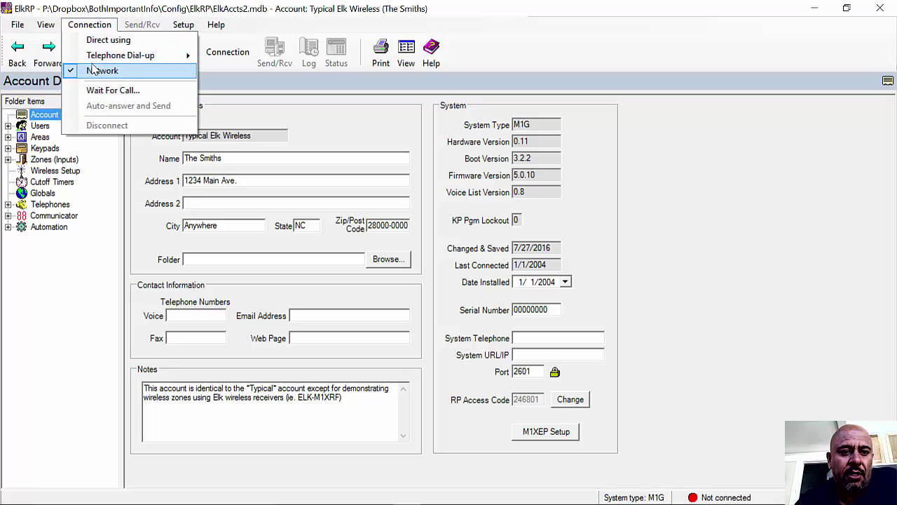
{"action": "left_click", "coordinate": [70, 21]}
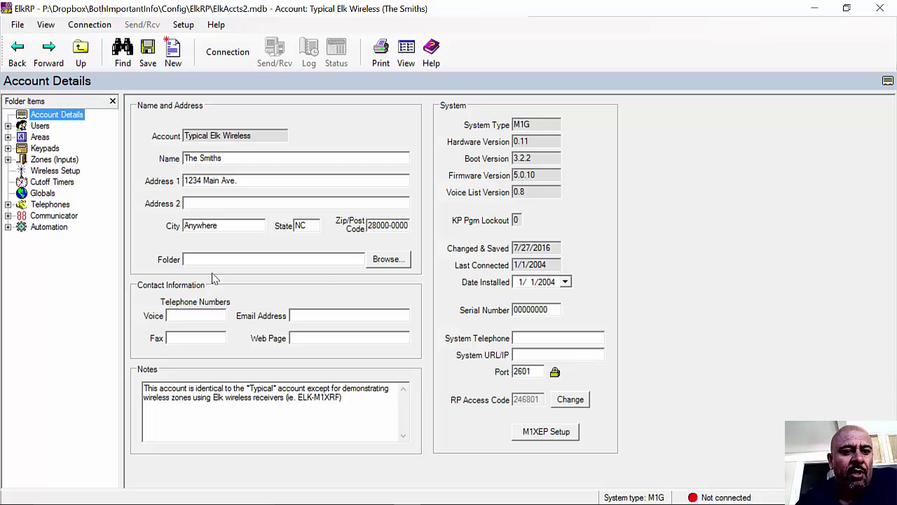
Step: View the list of configured areas with their entry and exit delays and arming options
{"action": "left_click", "coordinate": [8, 137]}
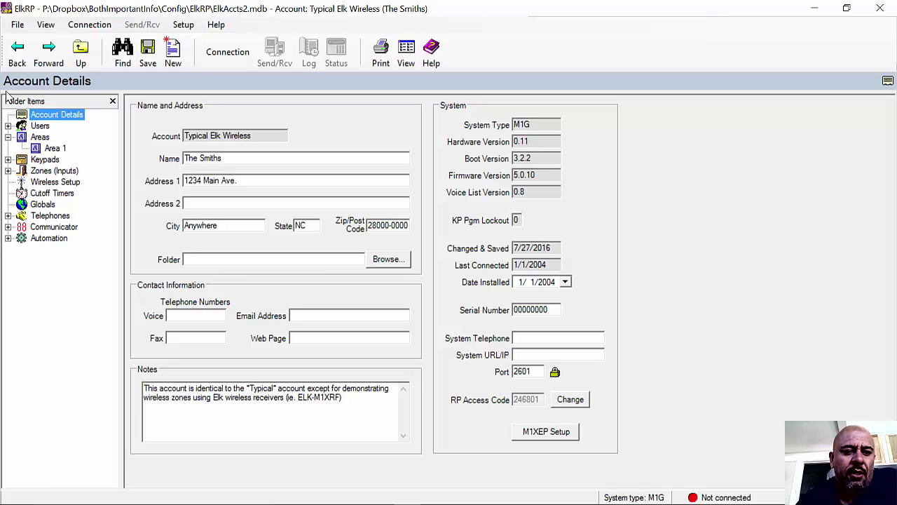
{"action": "left_click", "coordinate": [40, 137]}
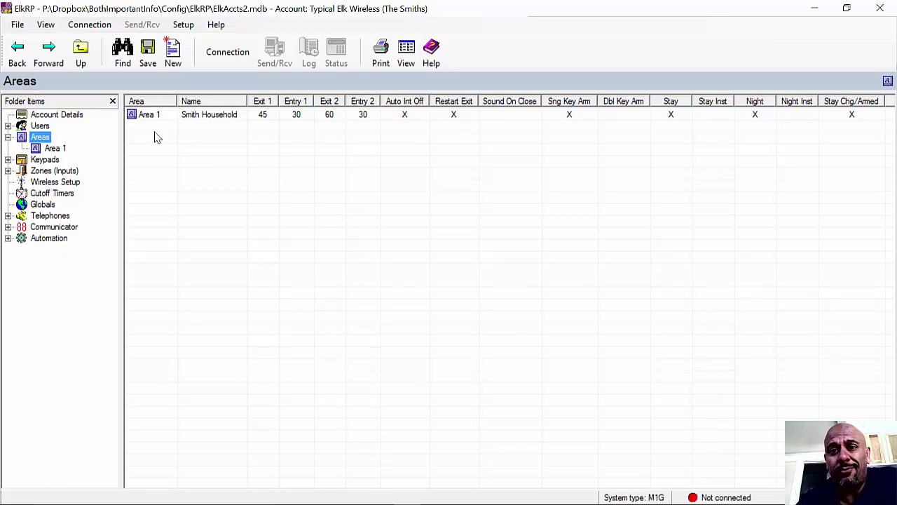
{"action": "left_click", "coordinate": [7, 138]}
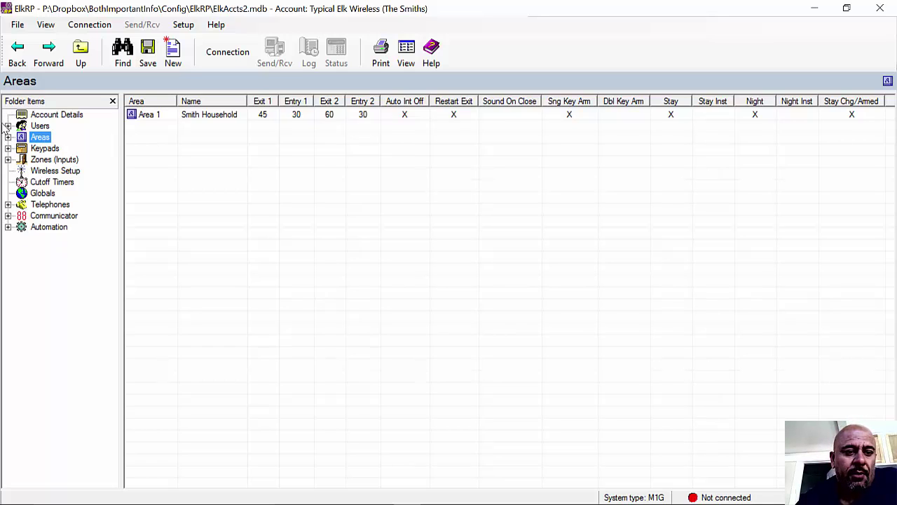
Step: View the list of users with their area assignments and arm, disarm and bypass permissions
{"action": "left_click", "coordinate": [8, 126]}
{"action": "left_click", "coordinate": [44, 127]}
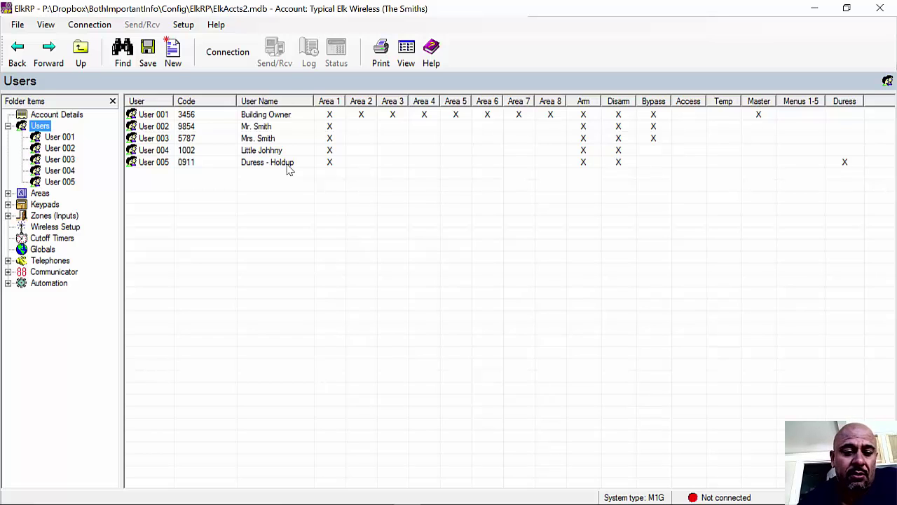
{"action": "left_click", "coordinate": [8, 126]}
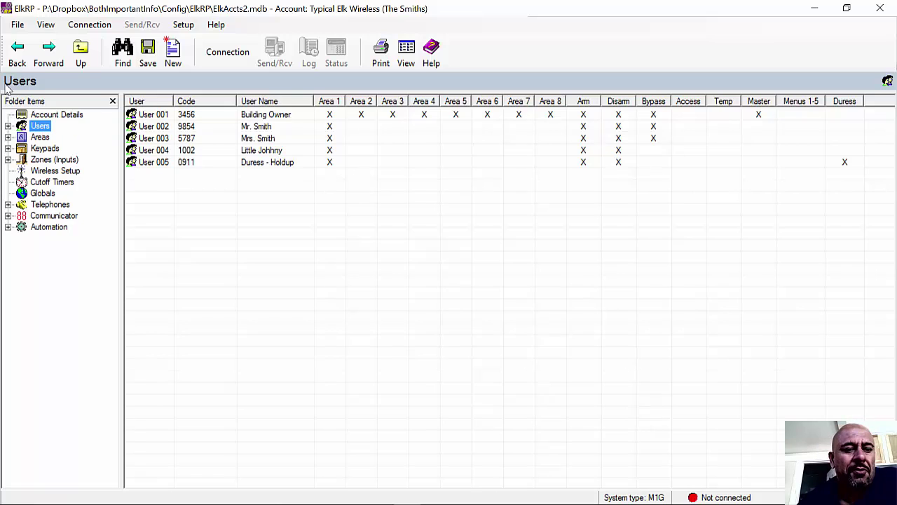
Step: View the list of configured keypads and expand the zone inputs groups
{"action": "left_click", "coordinate": [7, 149]}
{"action": "left_click", "coordinate": [46, 149]}
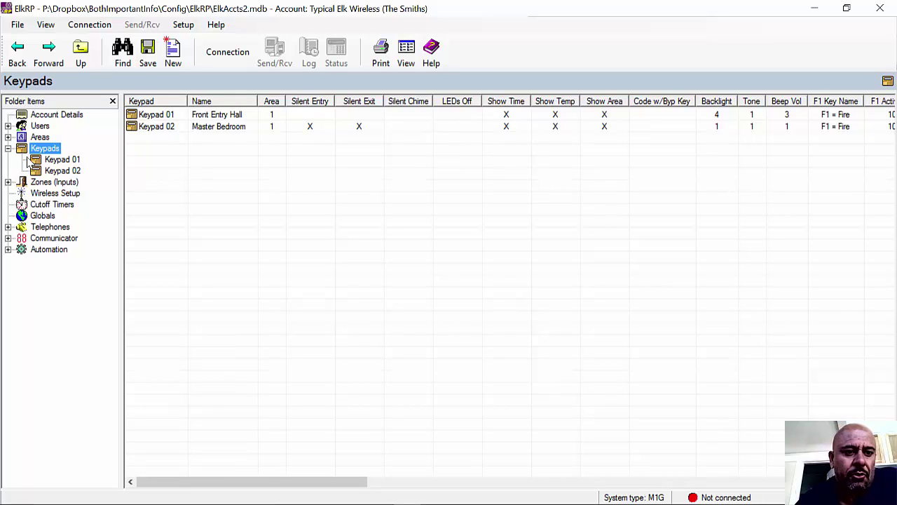
{"action": "left_click", "coordinate": [8, 182]}
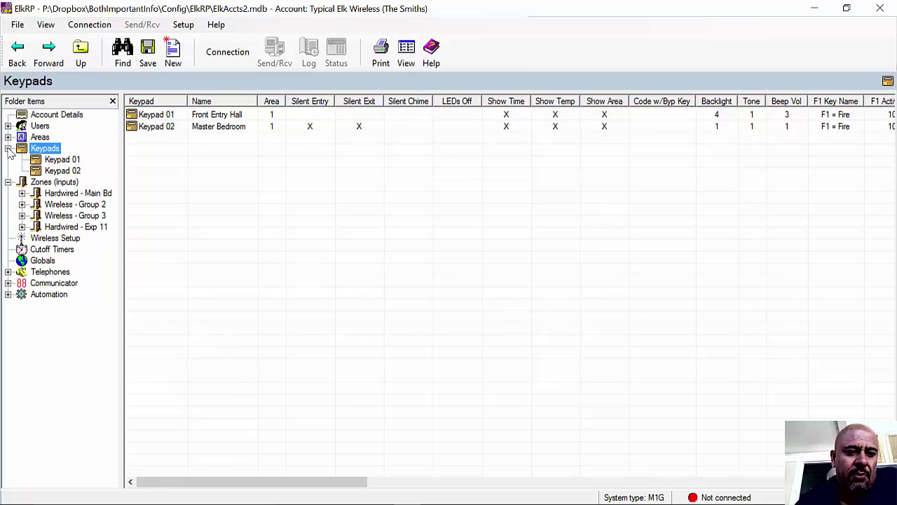
{"action": "left_click", "coordinate": [7, 149]}
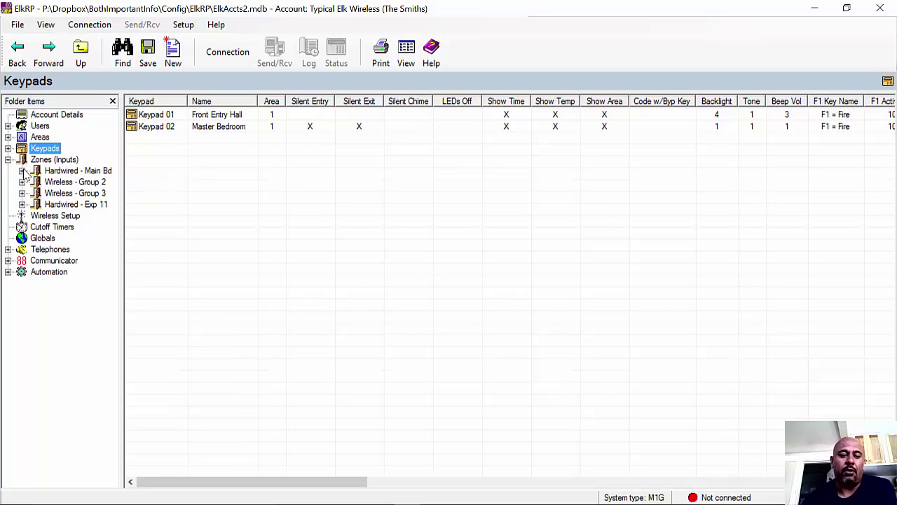
Step: Open Zone 004 (Living Rm Glass) among the hardwired main board zones and examine its definition and type options
{"action": "left_click", "coordinate": [22, 171]}
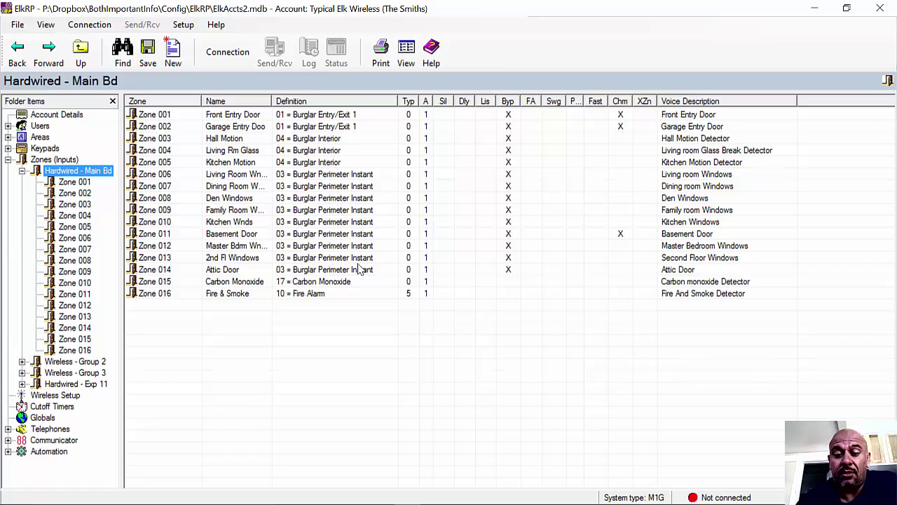
{"action": "double_click", "coordinate": [352, 153]}
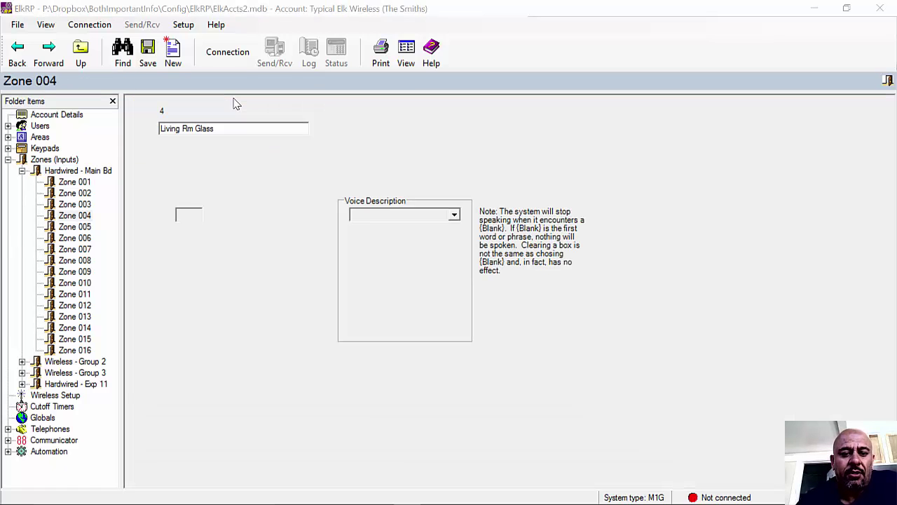
{"action": "left_click", "coordinate": [303, 171]}
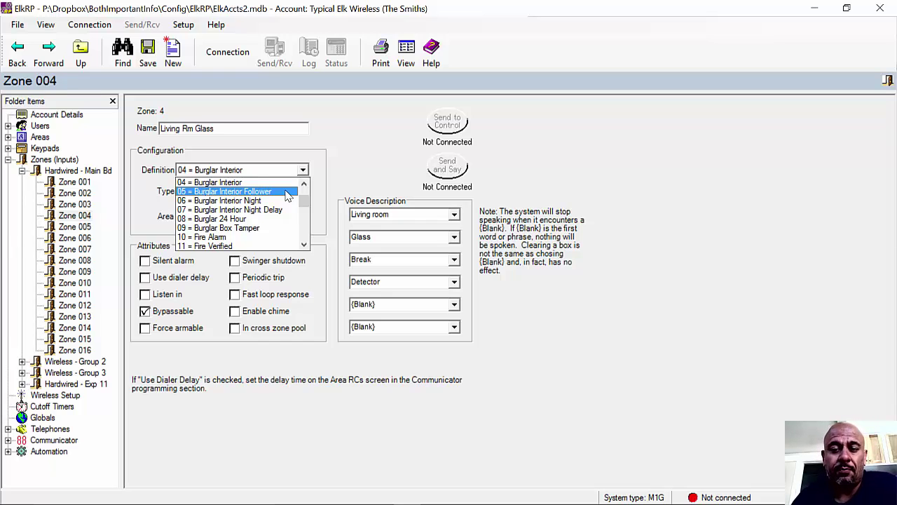
{"action": "left_click", "coordinate": [234, 97]}
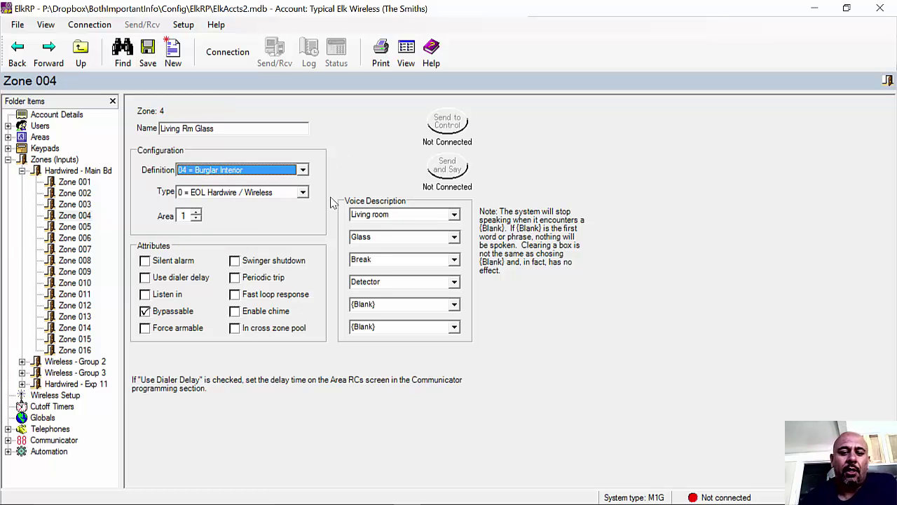
{"action": "left_click", "coordinate": [304, 193]}
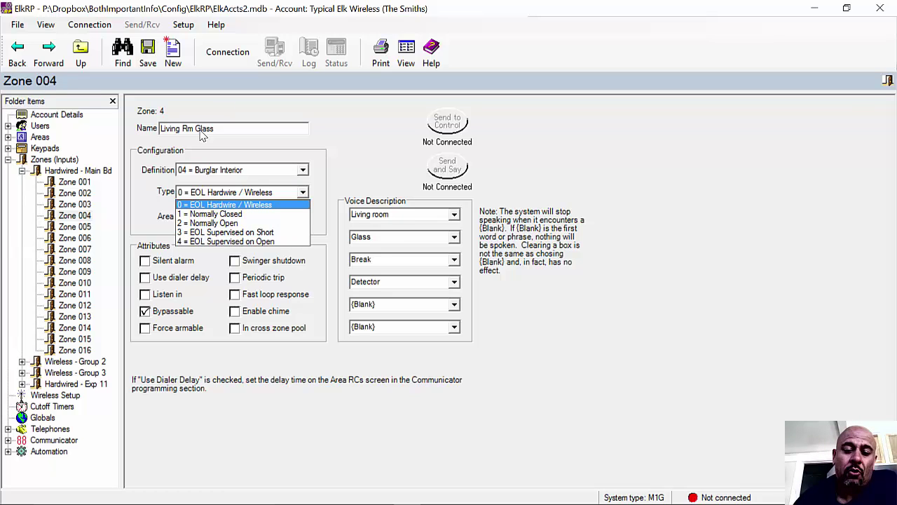
{"action": "left_click", "coordinate": [313, 192]}
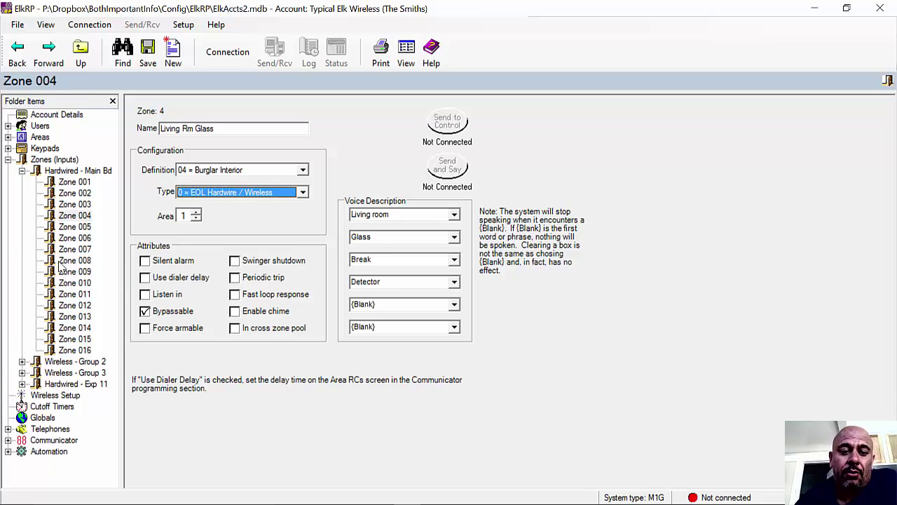
Step: Look through the full range of zone definitions for Zone 004 without changing its Burglar Interior setting
{"action": "left_click", "coordinate": [304, 170]}
{"action": "mouse_move", "coordinate": [307, 203]}
{"action": "left_mouse_down"}
{"action": "mouse_move", "coordinate": [306, 192]}
{"action": "mouse_move", "coordinate": [312, 218]}
{"action": "left_mouse_up"}
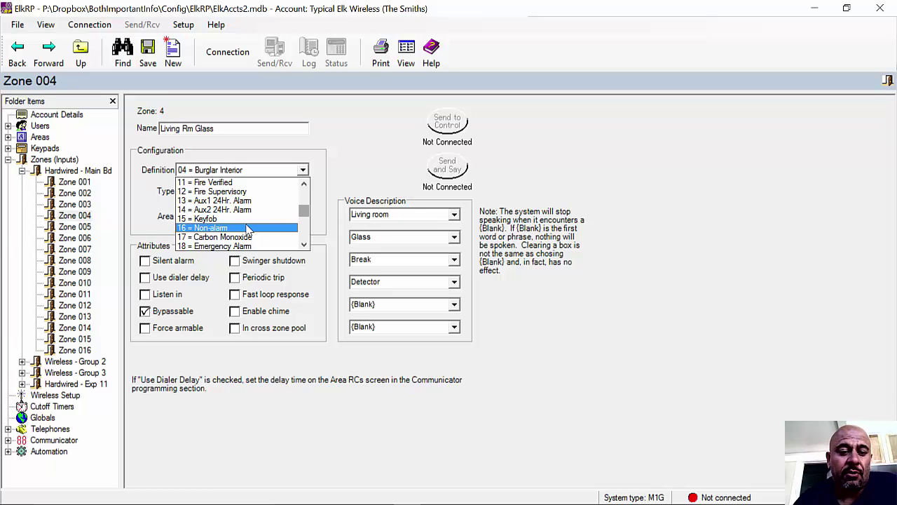
{"action": "mouse_move", "coordinate": [306, 212]}
{"action": "left_mouse_down"}
{"action": "mouse_move", "coordinate": [311, 231]}
{"action": "mouse_move", "coordinate": [309, 198]}
{"action": "left_mouse_up"}
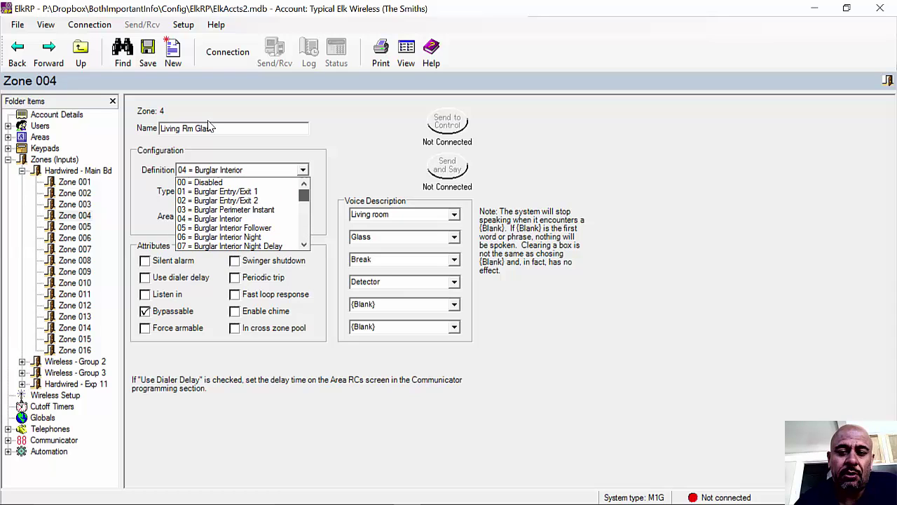
{"action": "left_click", "coordinate": [371, 174]}
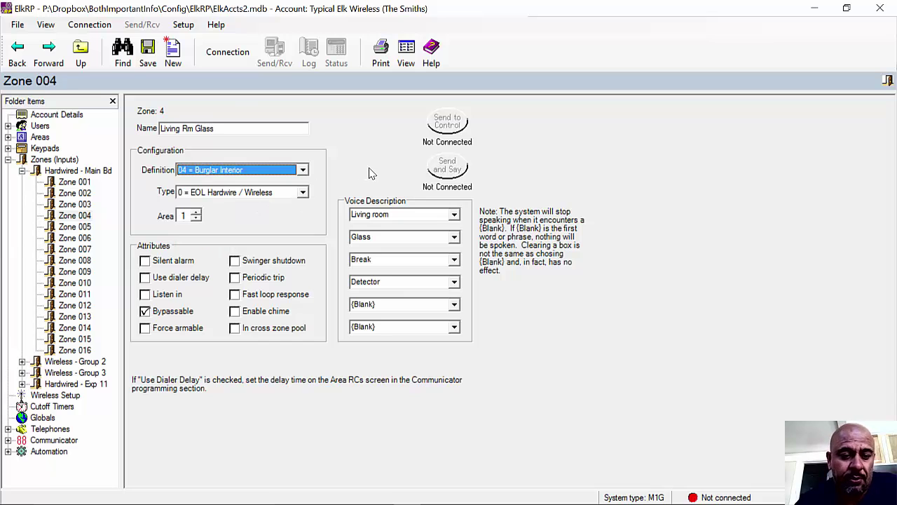
Step: View the zones of the Hardwired - Exp 11 expander and collapse the zone groups
{"action": "left_click", "coordinate": [22, 170]}
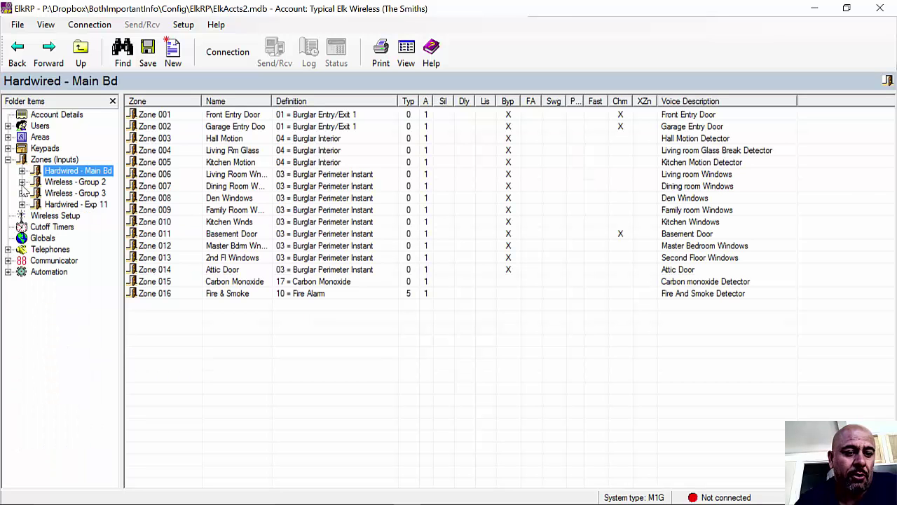
{"action": "left_click", "coordinate": [21, 204]}
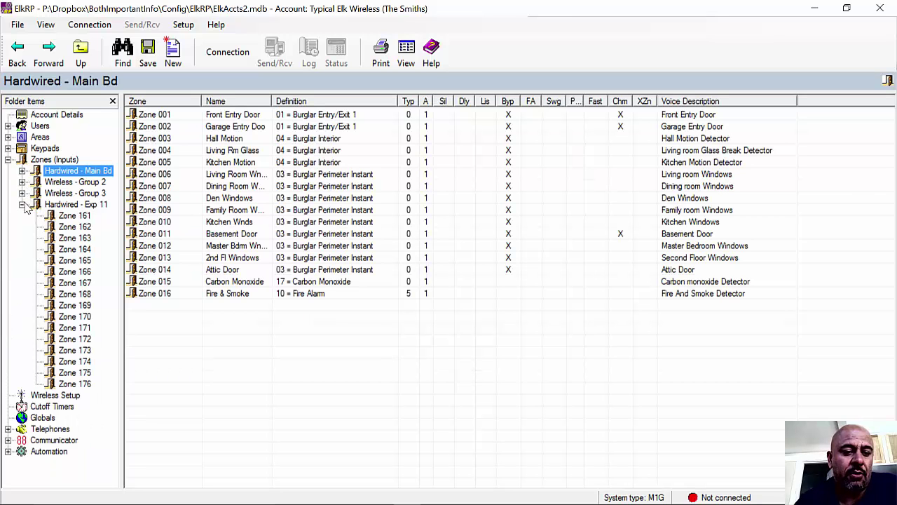
{"action": "left_click", "coordinate": [53, 204]}
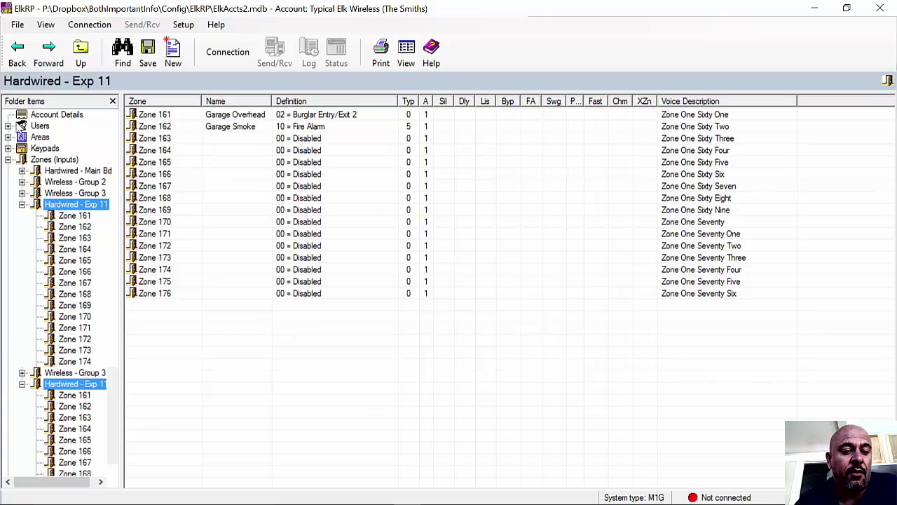
{"action": "left_click", "coordinate": [21, 182]}
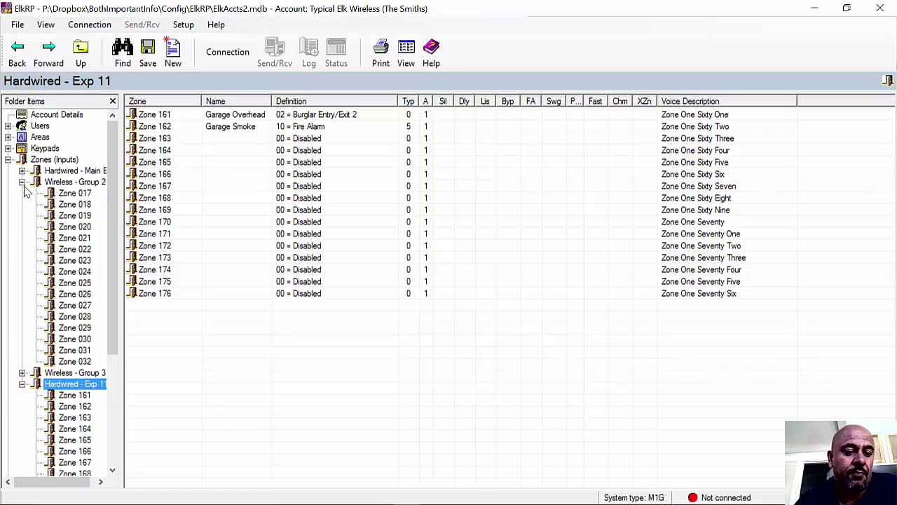
{"action": "left_click", "coordinate": [21, 182]}
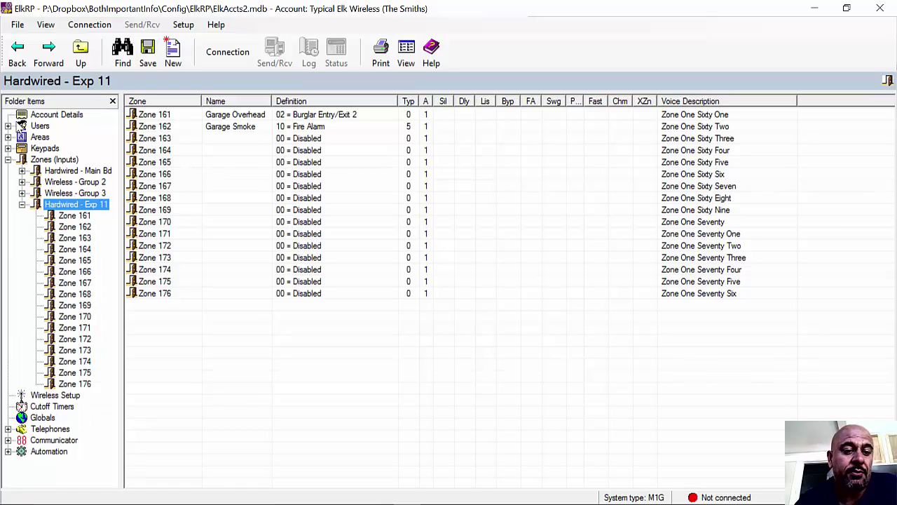
{"action": "left_click", "coordinate": [22, 204]}
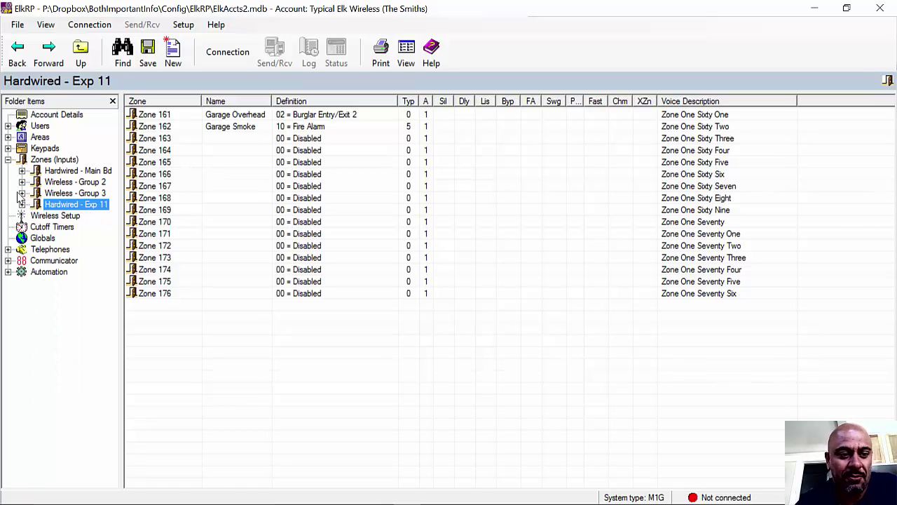
{"action": "left_click", "coordinate": [7, 159]}
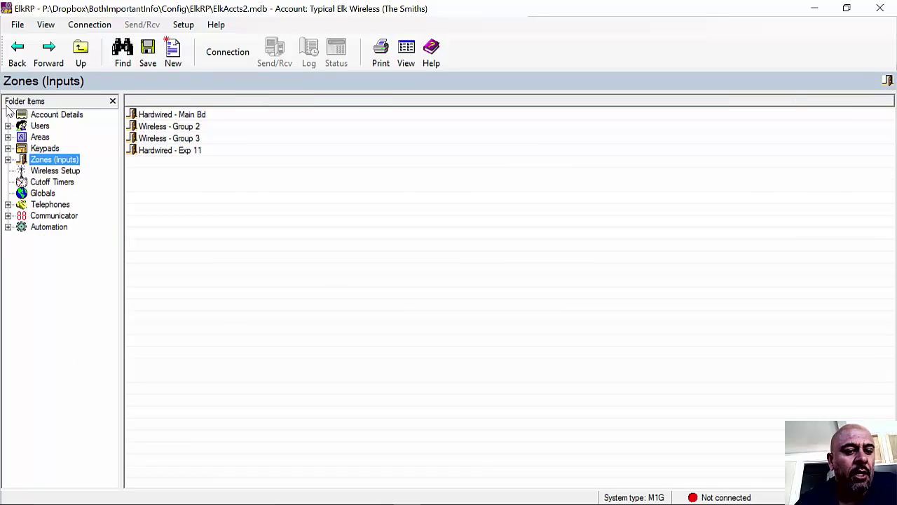
Step: View the central station reporting settings of Telephone 1
{"action": "left_click", "coordinate": [7, 204]}
{"action": "left_click", "coordinate": [62, 205]}
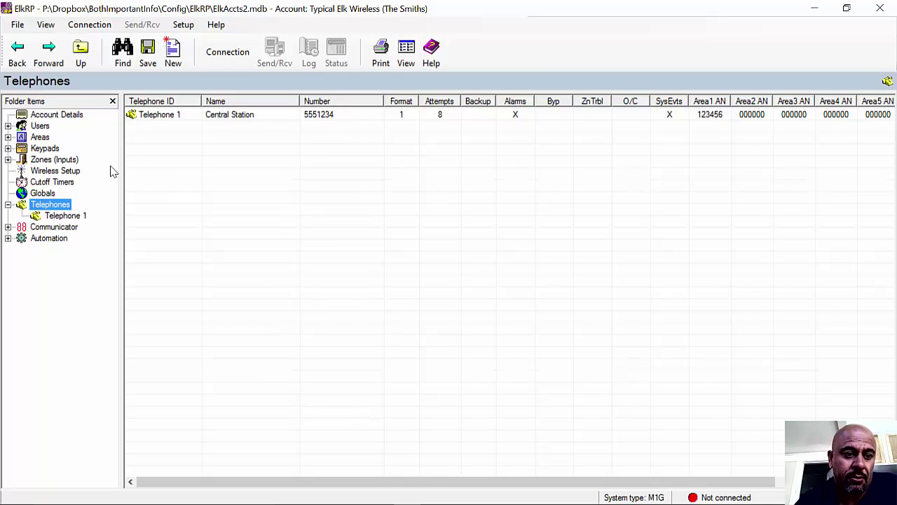
{"action": "left_click", "coordinate": [65, 217]}
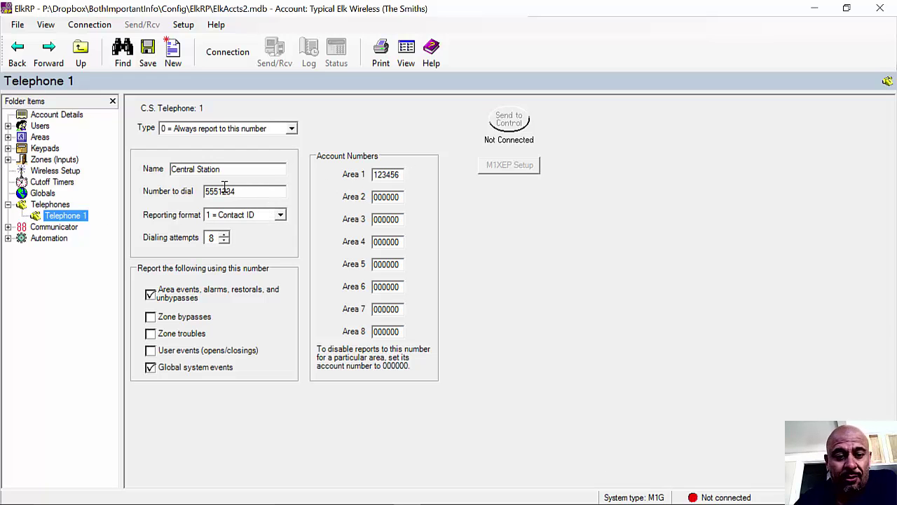
Step: View the communicator's area report codes and collapse that group
{"action": "left_click", "coordinate": [8, 226]}
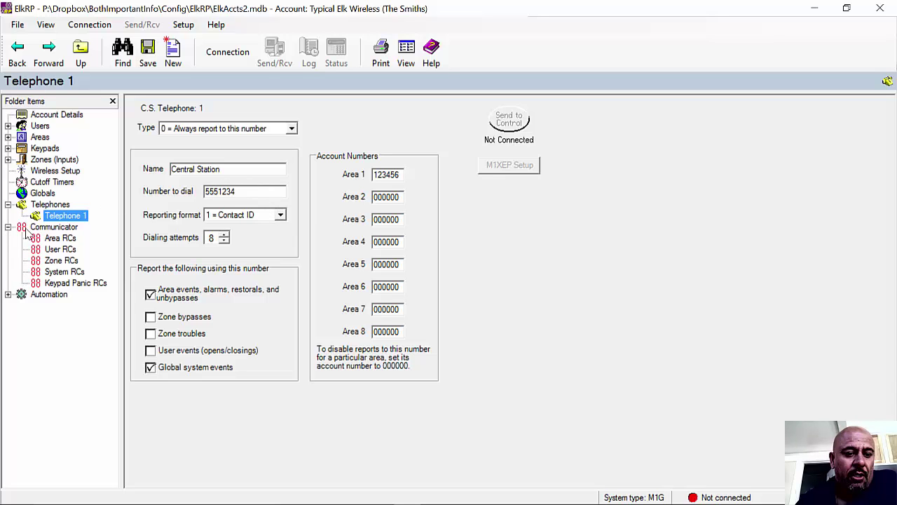
{"action": "left_click", "coordinate": [60, 237]}
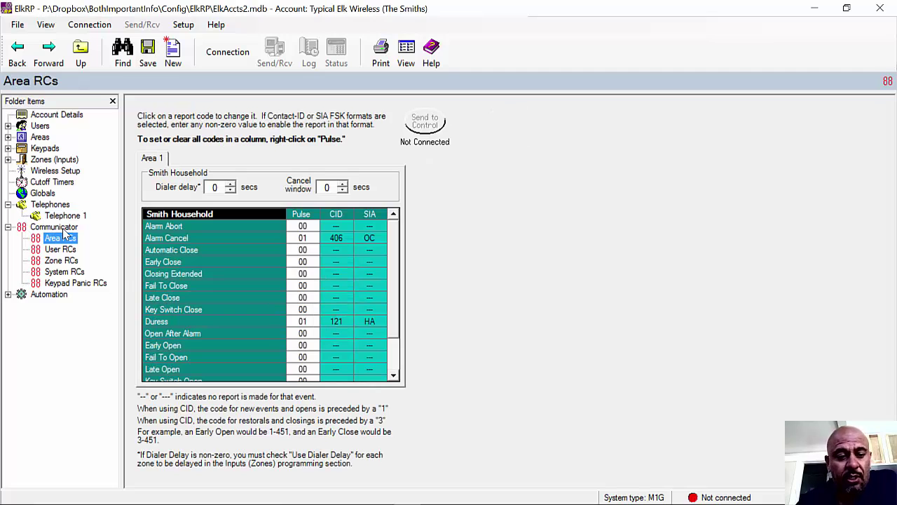
{"action": "left_click", "coordinate": [8, 227]}
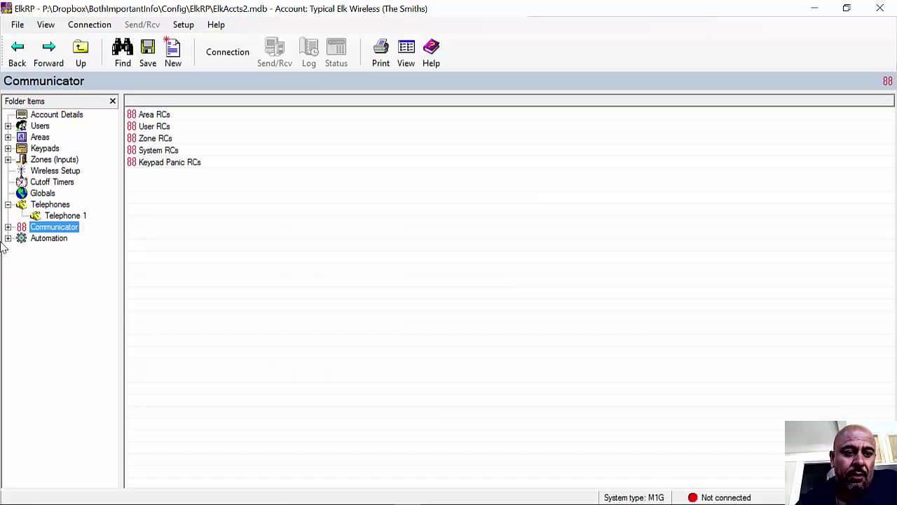
Step: Expand the Automation section and view its existing rules
{"action": "left_click", "coordinate": [8, 238]}
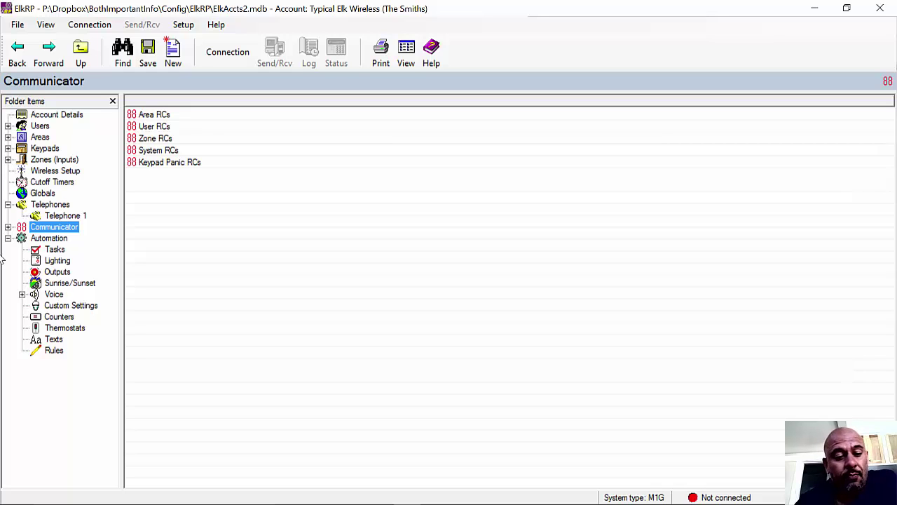
{"action": "left_click", "coordinate": [54, 353]}
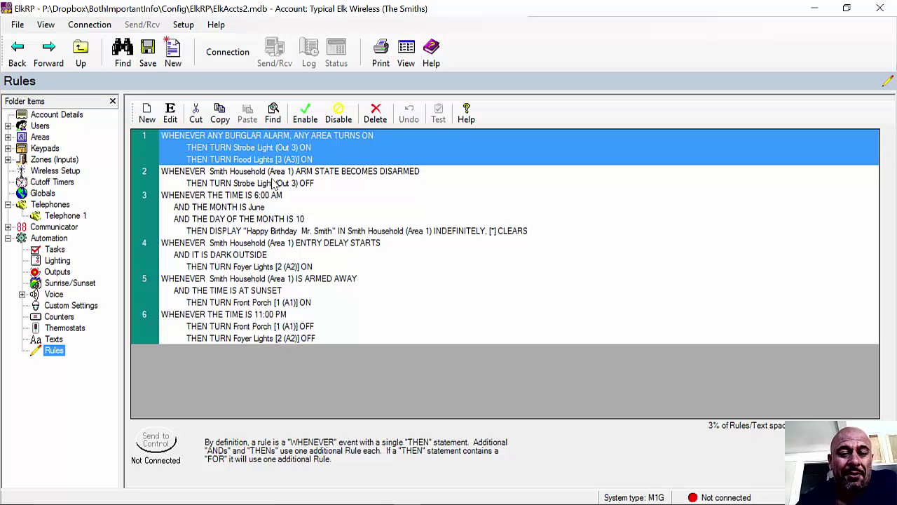
Step: Start a new automation rule triggered whenever Front Entry Door (Zn 1) becomes Not Secure
{"action": "left_click", "coordinate": [153, 116]}
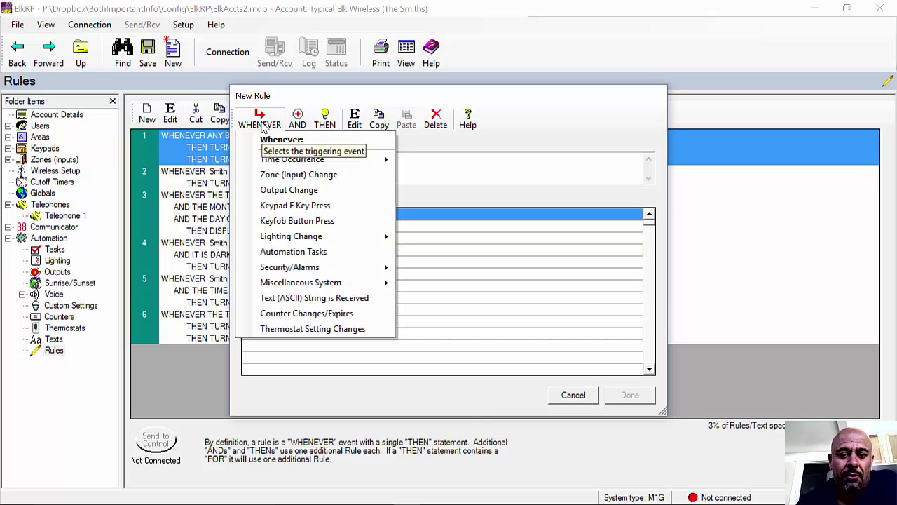
{"action": "left_click", "coordinate": [301, 176]}
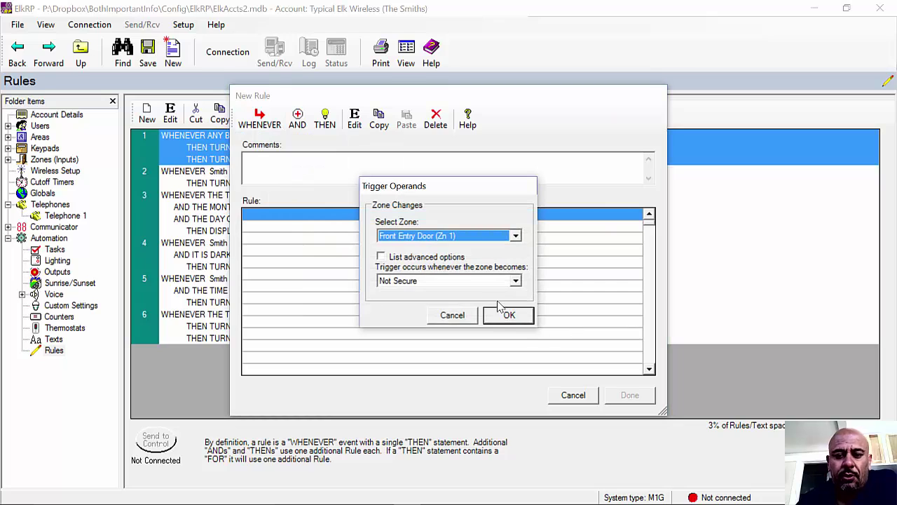
{"action": "key", "text": "alt+Down"}
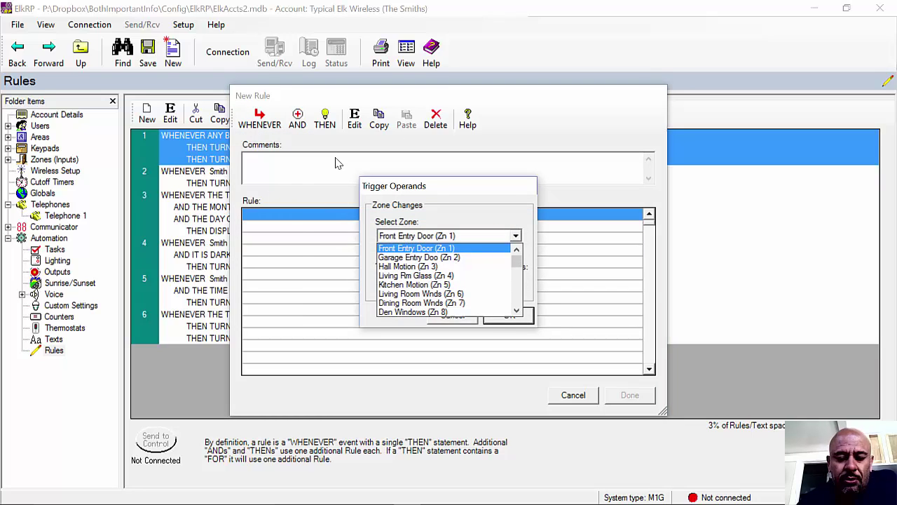
{"action": "key", "text": "Escape"}
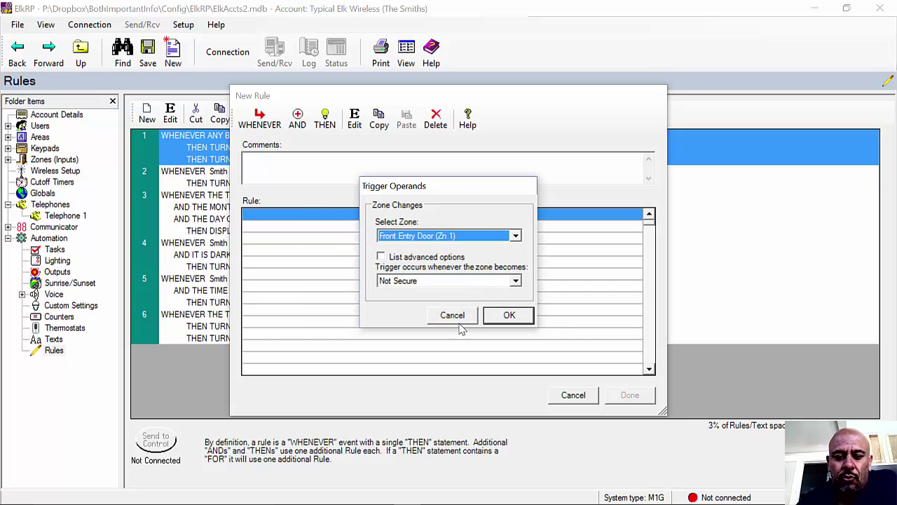
{"action": "left_click", "coordinate": [507, 316]}
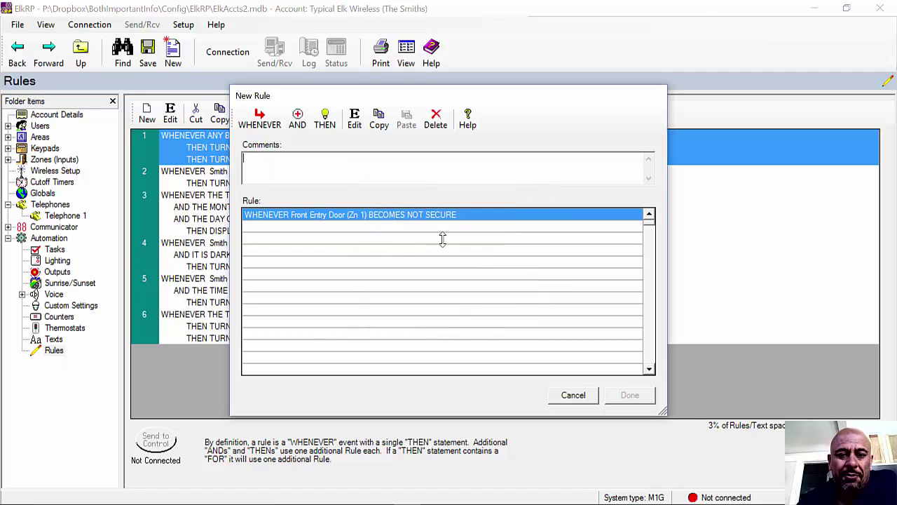
Step: Look through the rule's available THEN actions, including the Control Lighting and Security options, and discard the new rule
{"action": "left_click", "coordinate": [327, 121]}
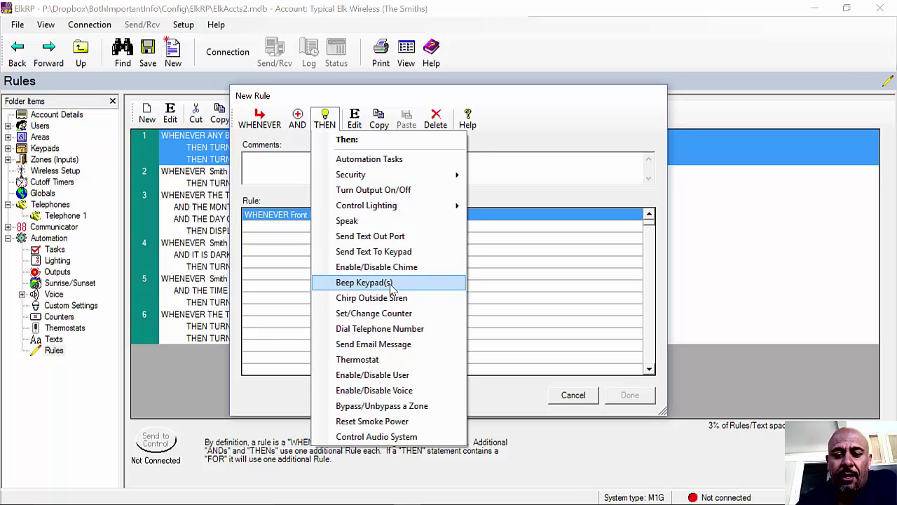
{"action": "mouse_move", "coordinate": [418, 210]}
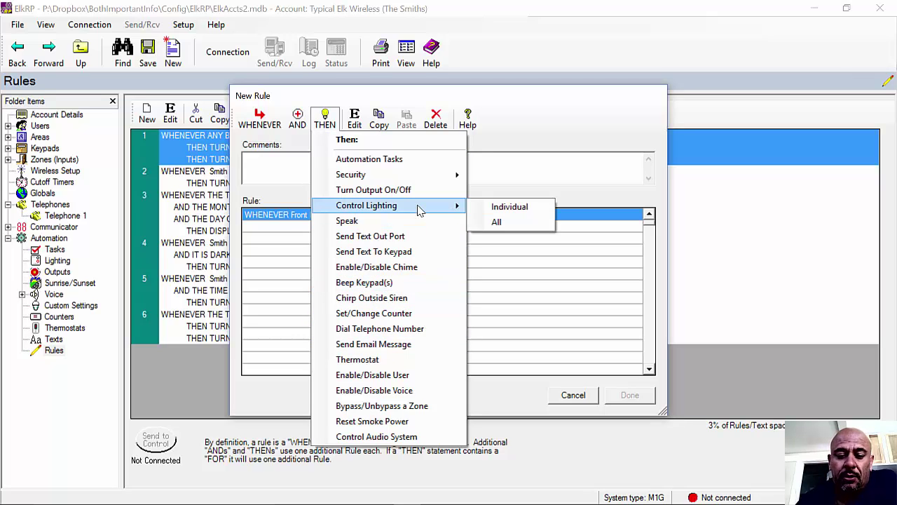
{"action": "mouse_move", "coordinate": [417, 176]}
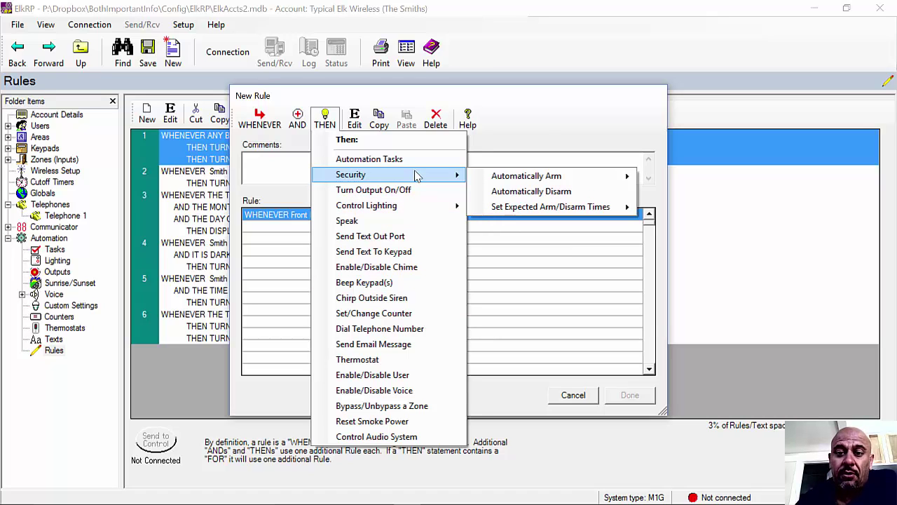
{"action": "left_click", "coordinate": [287, 164]}
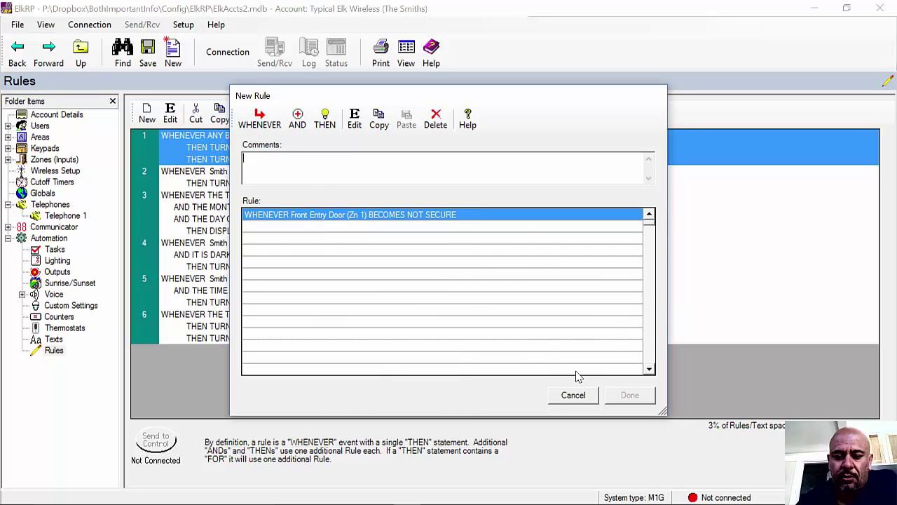
{"action": "left_click", "coordinate": [574, 395]}
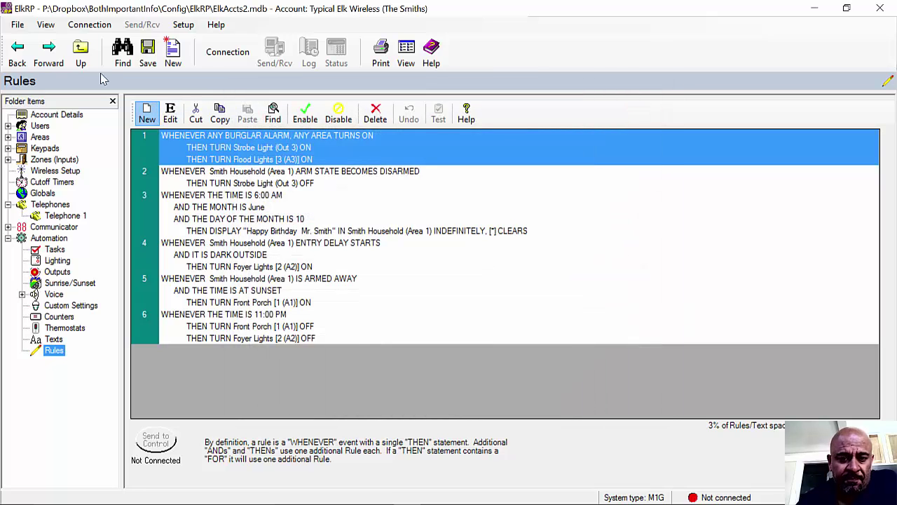
Step: Start another new automation rule with a time occurrence trigger set to At sunset
{"action": "left_click", "coordinate": [147, 112]}
{"action": "left_click", "coordinate": [254, 119]}
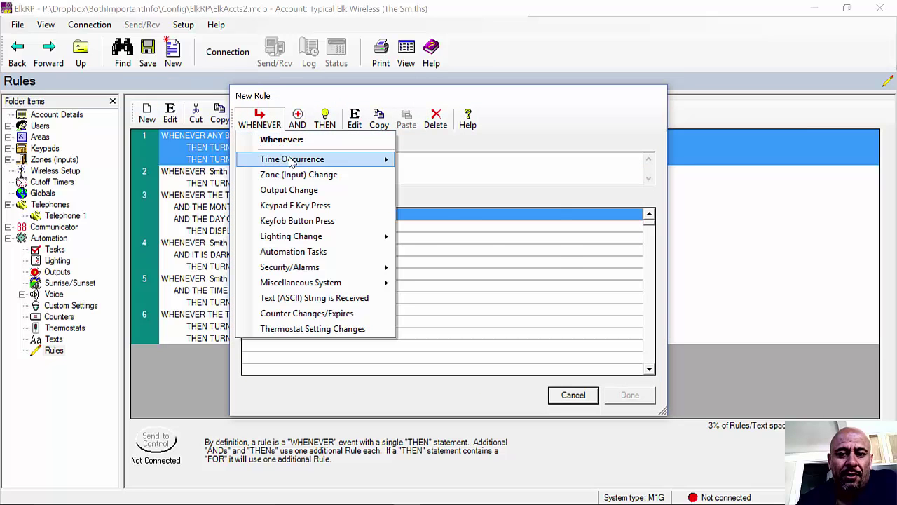
{"action": "mouse_move", "coordinate": [294, 160]}
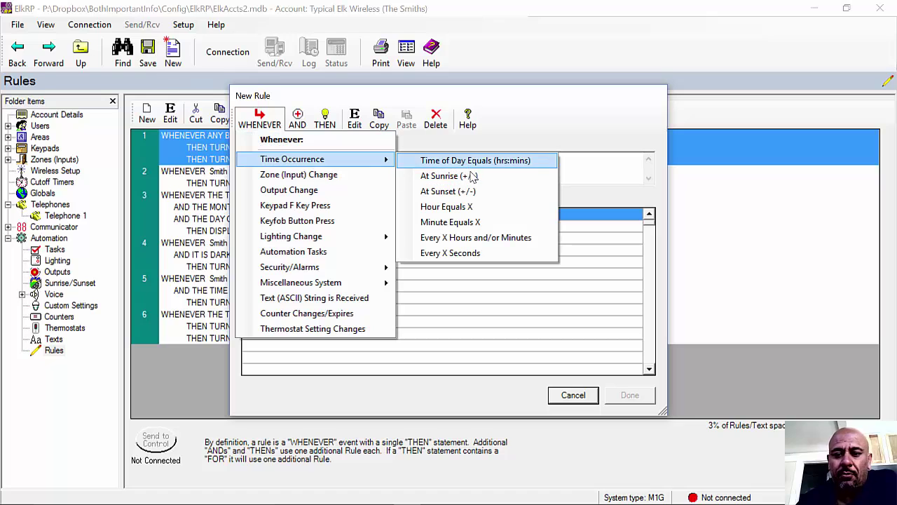
{"action": "left_click", "coordinate": [476, 193]}
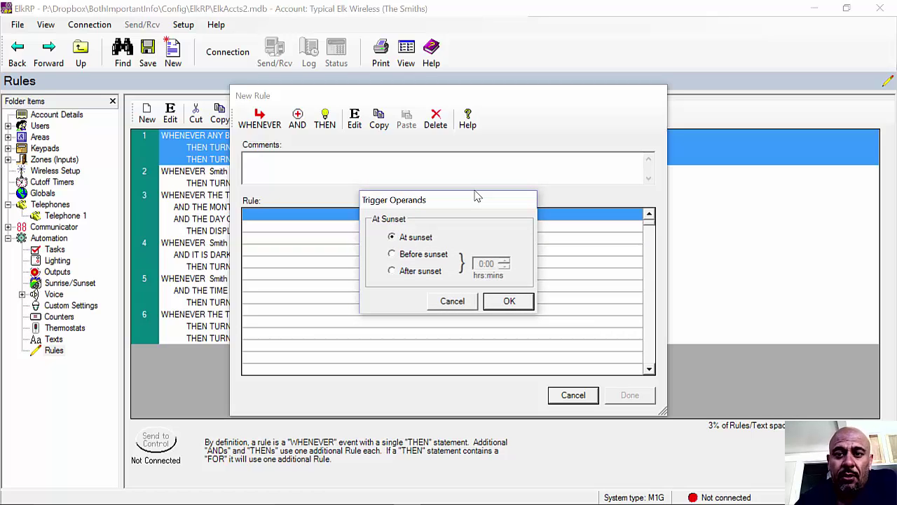
{"action": "left_click", "coordinate": [490, 301]}
Step: Look at the Enable/Disable Chime action for Area 1 in the sunset rule and cancel without adding it
{"action": "left_click", "coordinate": [325, 119]}
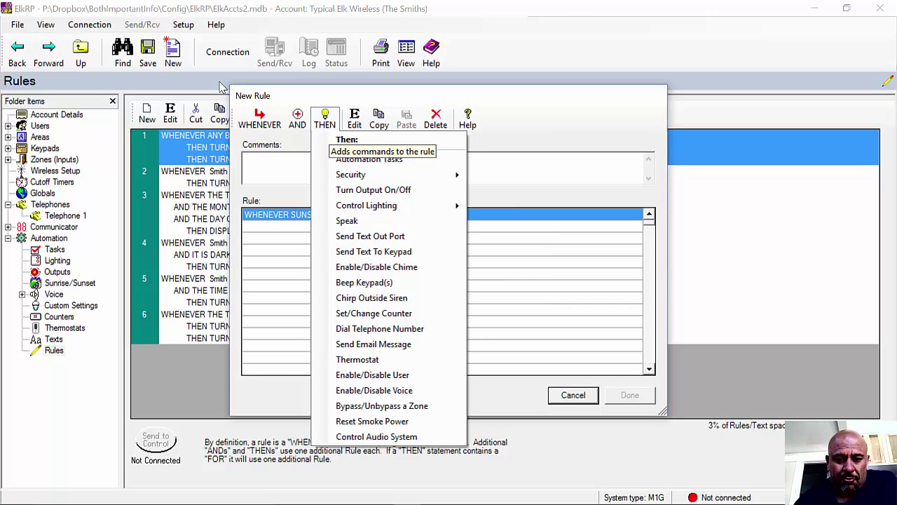
{"action": "left_click", "coordinate": [325, 119]}
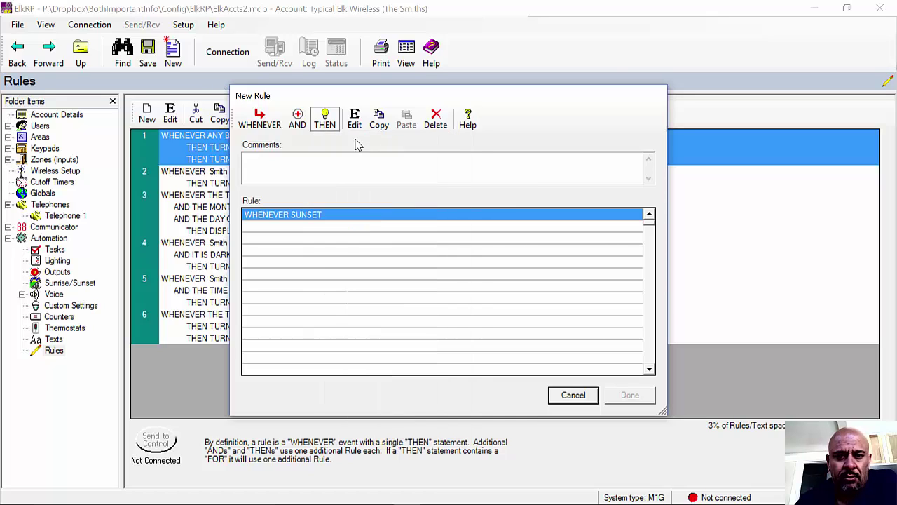
{"action": "left_click", "coordinate": [325, 119]}
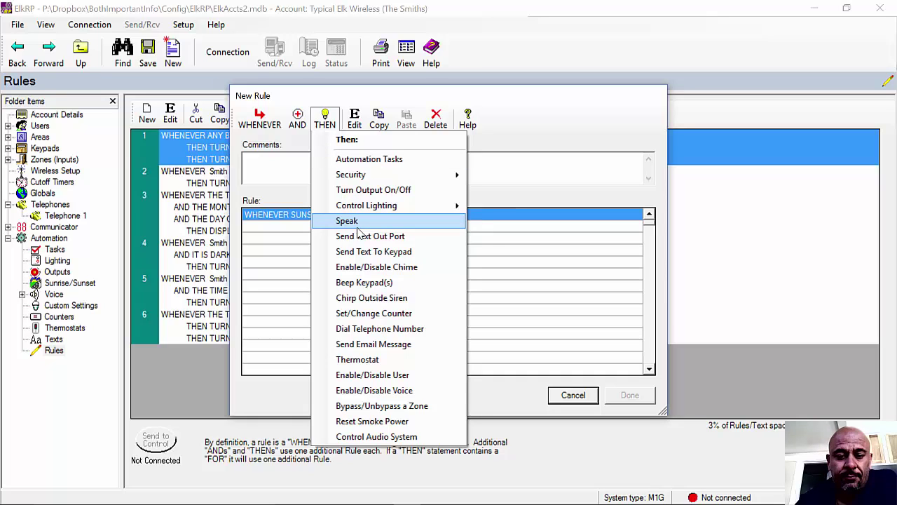
{"action": "left_click", "coordinate": [368, 267]}
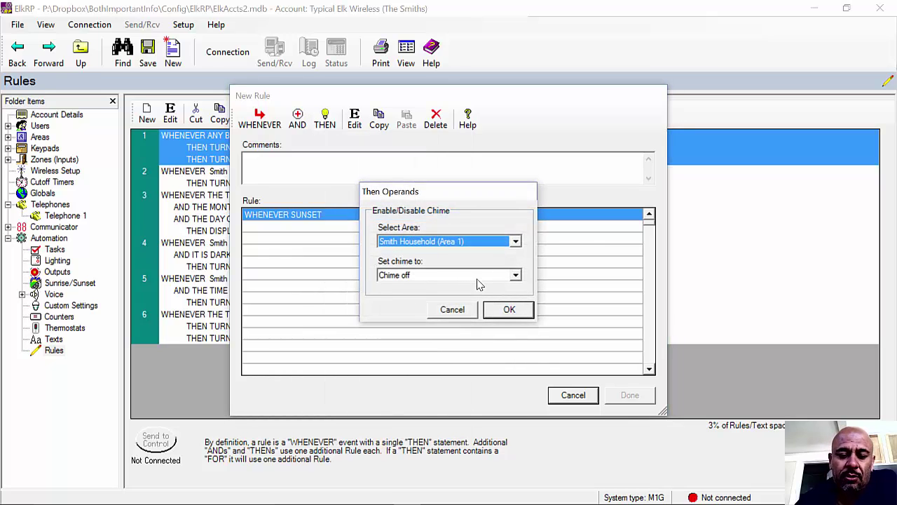
{"action": "left_click", "coordinate": [462, 314]}
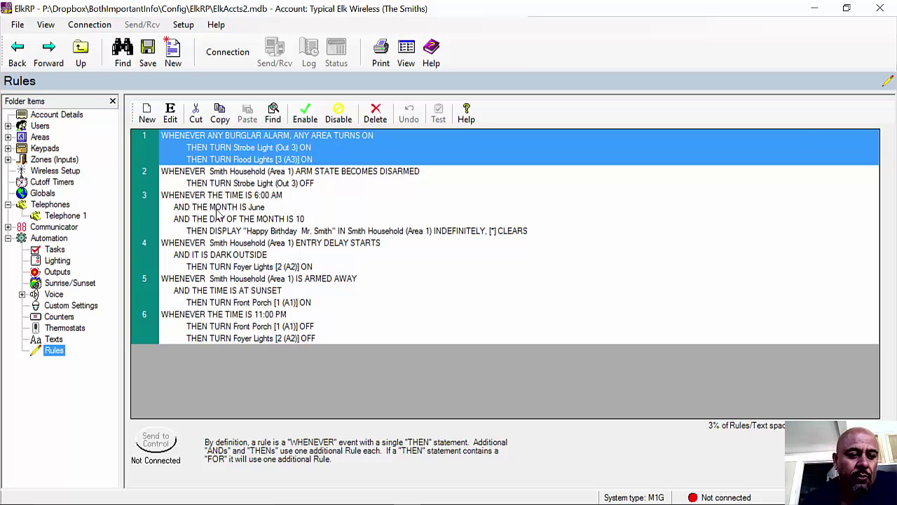
Step: View the automation outputs list and collapse the Automation section
{"action": "left_click", "coordinate": [62, 273]}
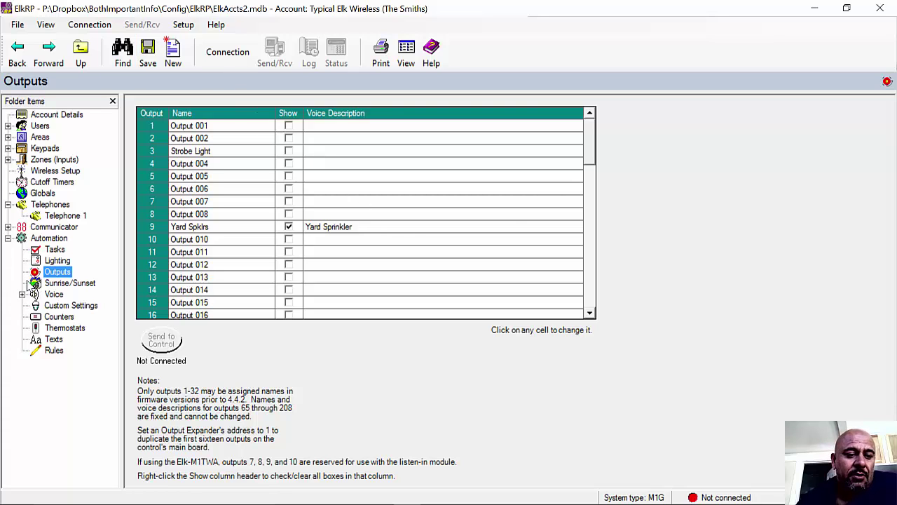
{"action": "left_click", "coordinate": [7, 238]}
Step: View the available methods for connecting to the control panel without changing the Network selection
{"action": "left_click", "coordinate": [79, 22]}
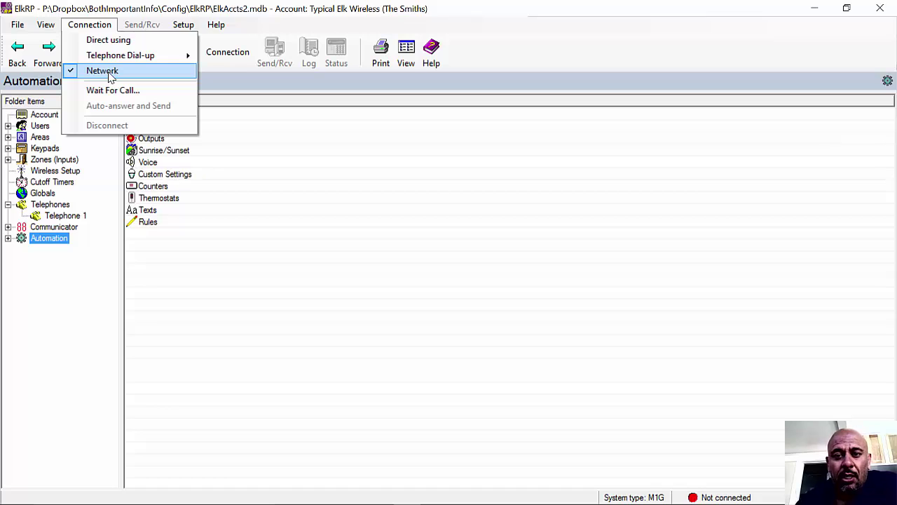
{"action": "left_click", "coordinate": [498, 278]}
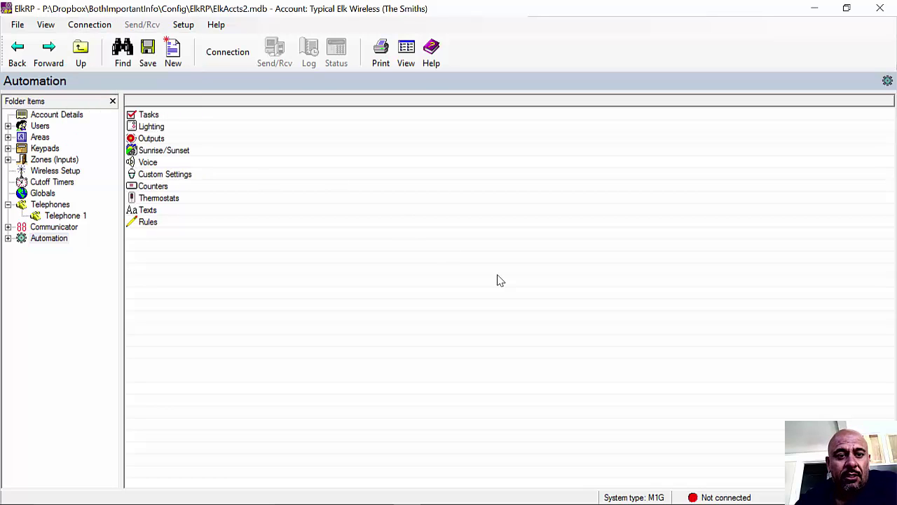